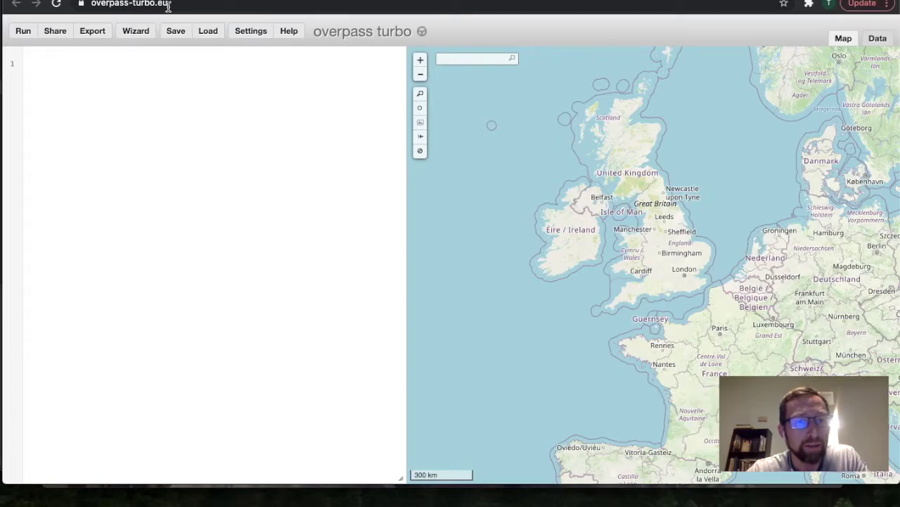
Place the cursor in the empty Overpass Turbo query editor
click(159, 149)
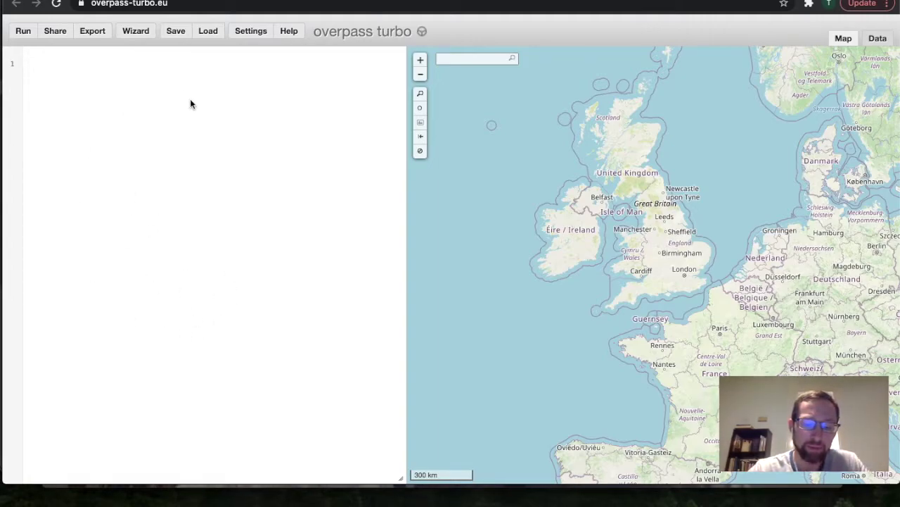
Paste the prepared [out:csv(highway,name)] Denver roads query into the editor
text([out:csv(highway,name)]; area   [name="Denver"]; way(area)[highway][name]; out;)
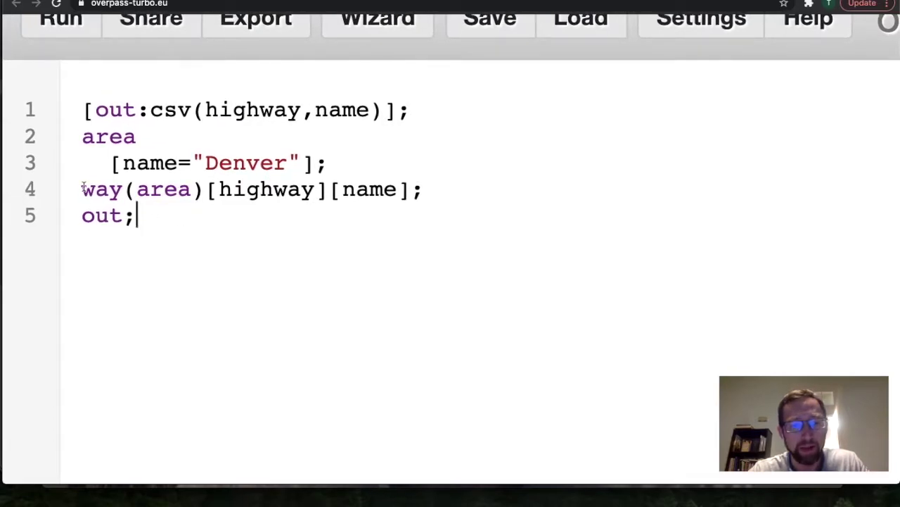
double_click(238, 164)
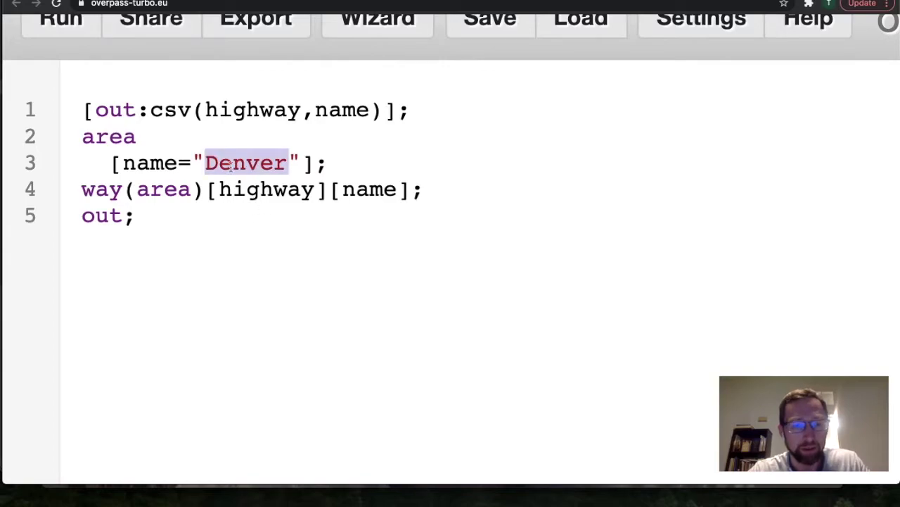
click(253, 286)
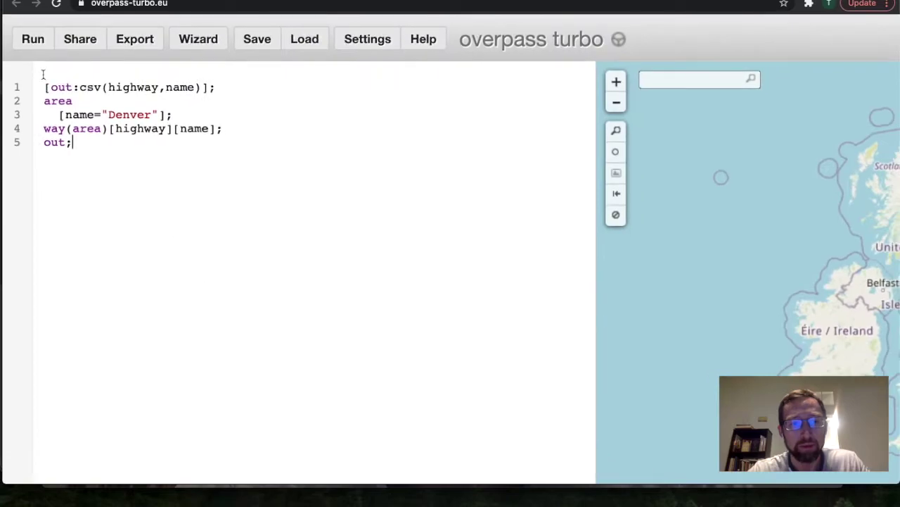
Run the query and copy the full CSV list of Denver road types and names
click(27, 46)
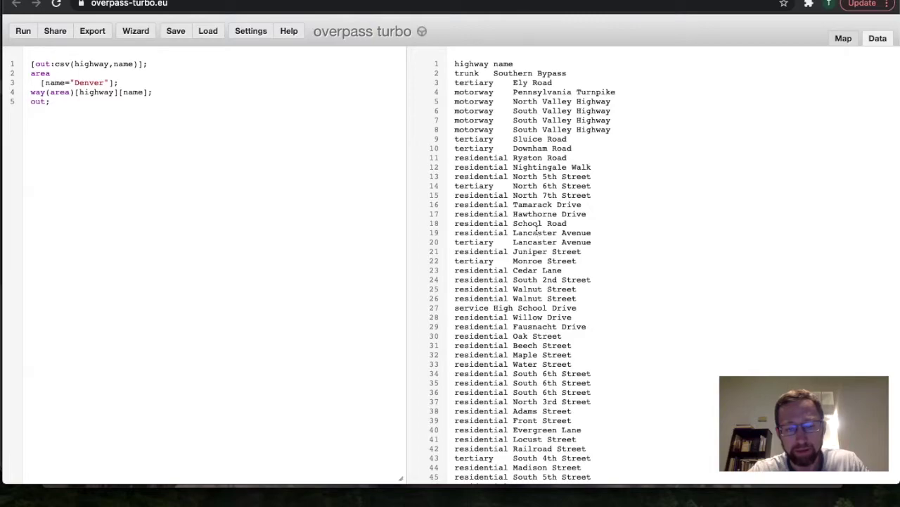
key(ctrl+a)
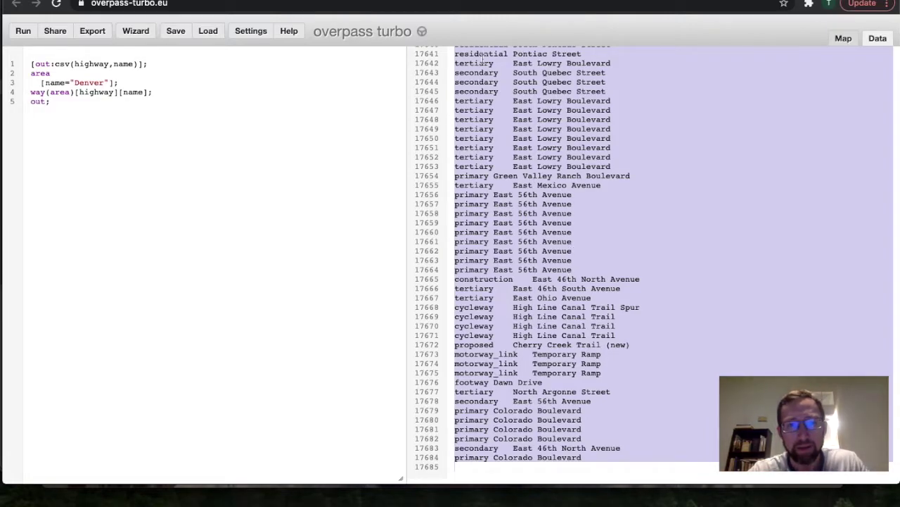
key(ctrl+Tab)
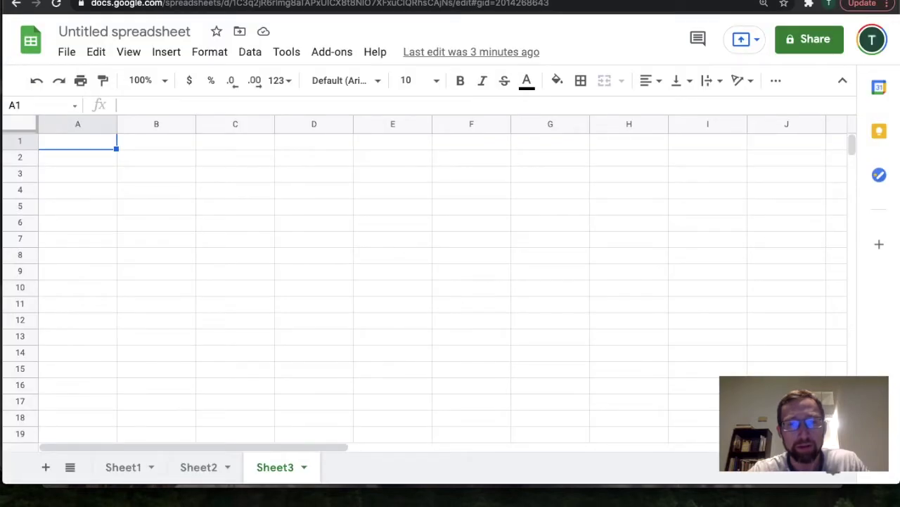
Paste the Denver road data into Sheet3 at A1 as values only, then select columns A:B
click(97, 161)
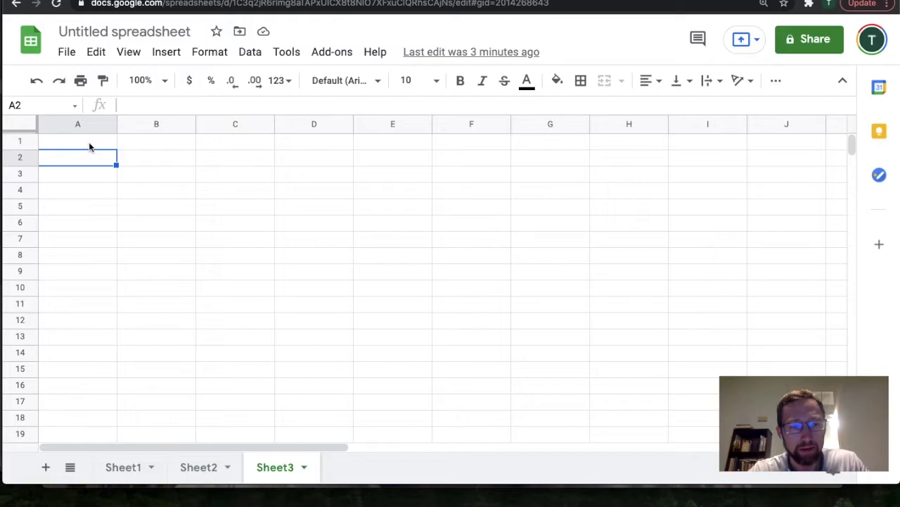
click(89, 147)
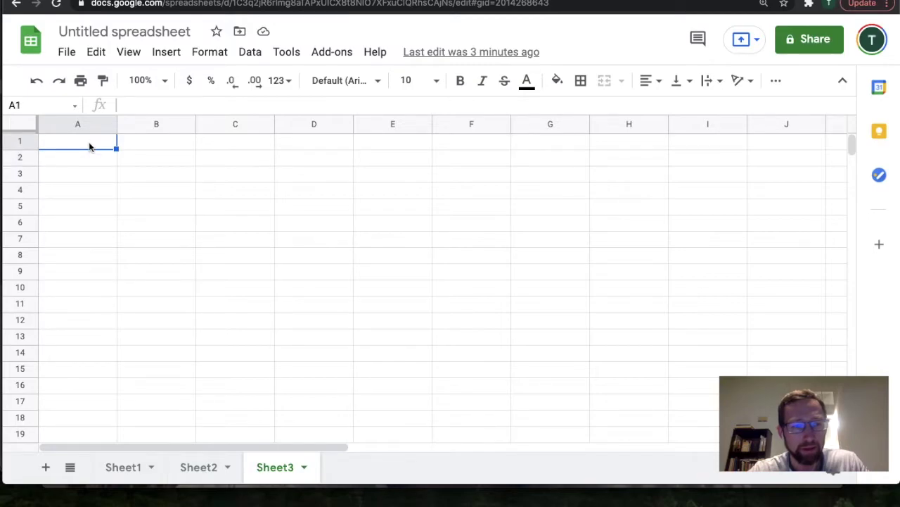
right_click(89, 147)
mouse_move(152, 150)
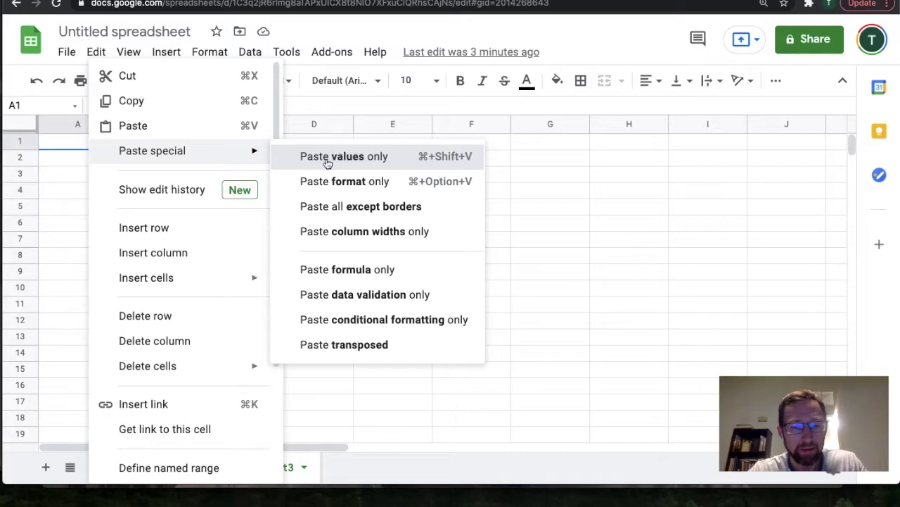
click(325, 158)
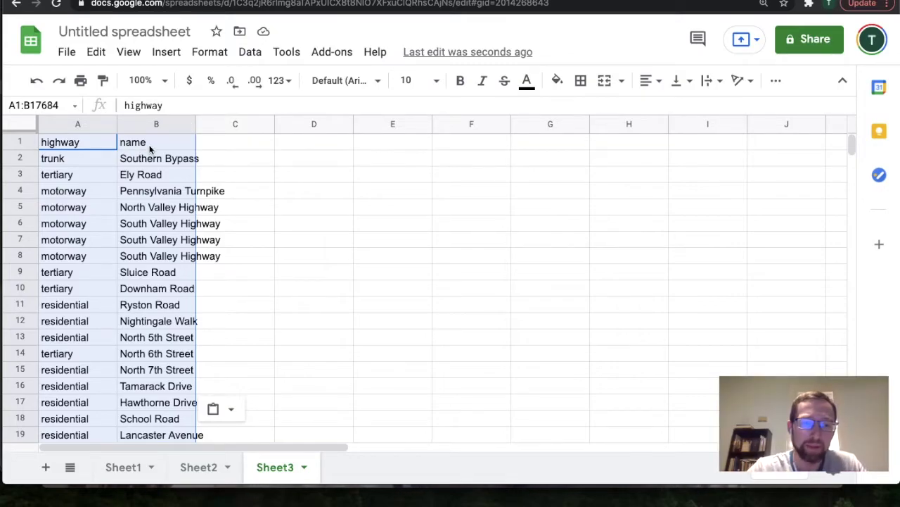
key(ctrl+z)
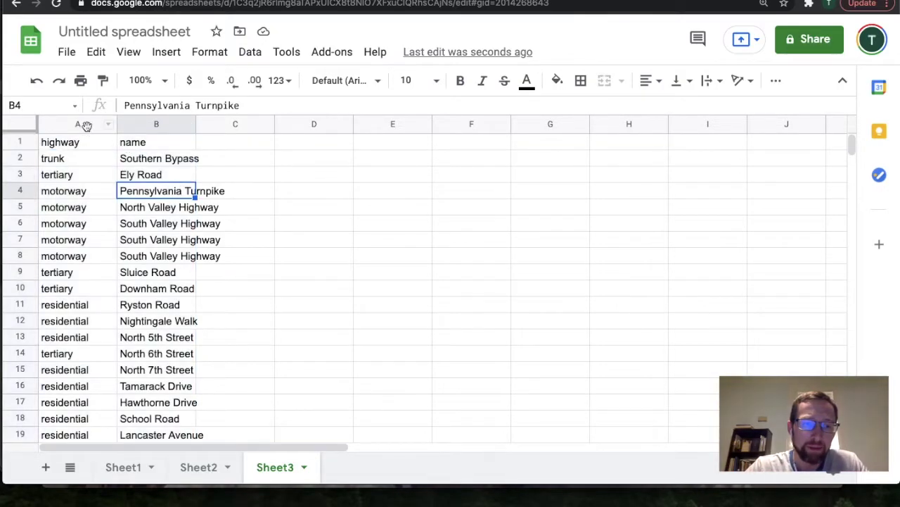
drag(84, 125, 156, 125)
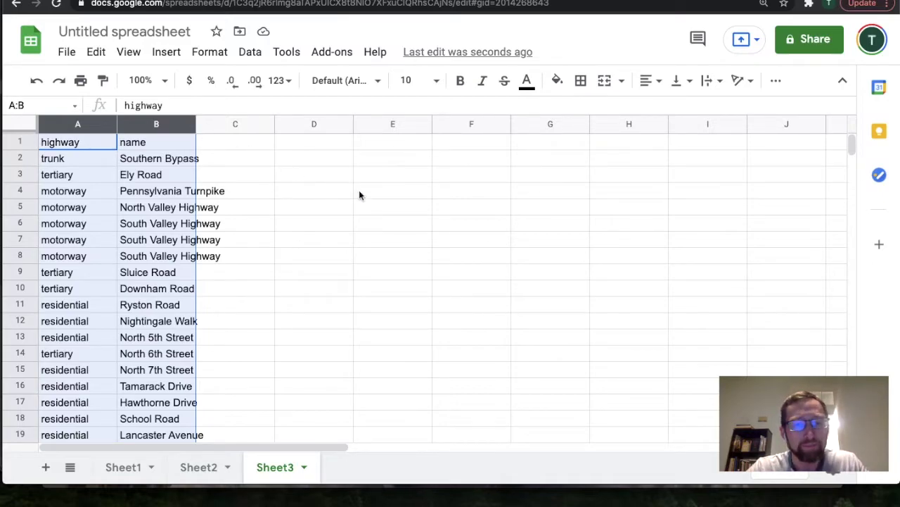
Copy the 50-state list, Alabama through Wyoming, from wordcounter.net
key(ctrl+Tab)
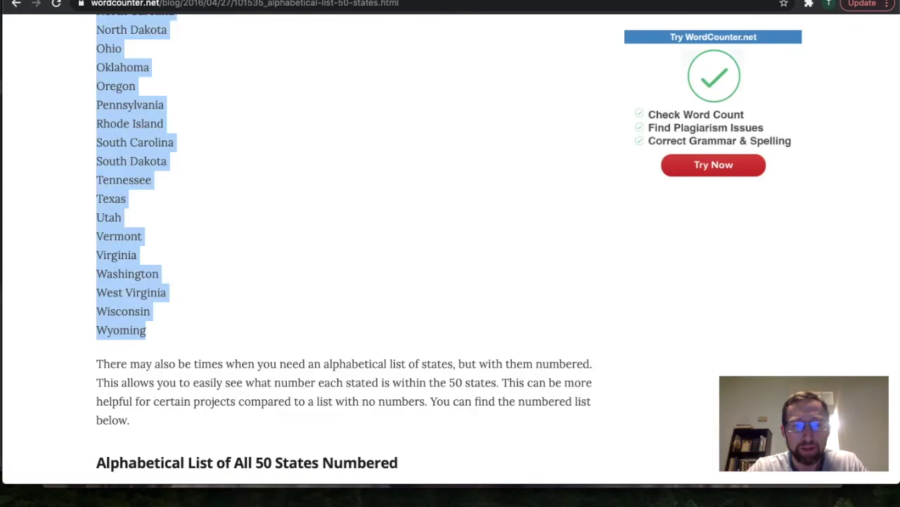
scroll(458, 150, up, 5)
scroll(458, 149, up, 2)
scroll(458, 149, up, 5)
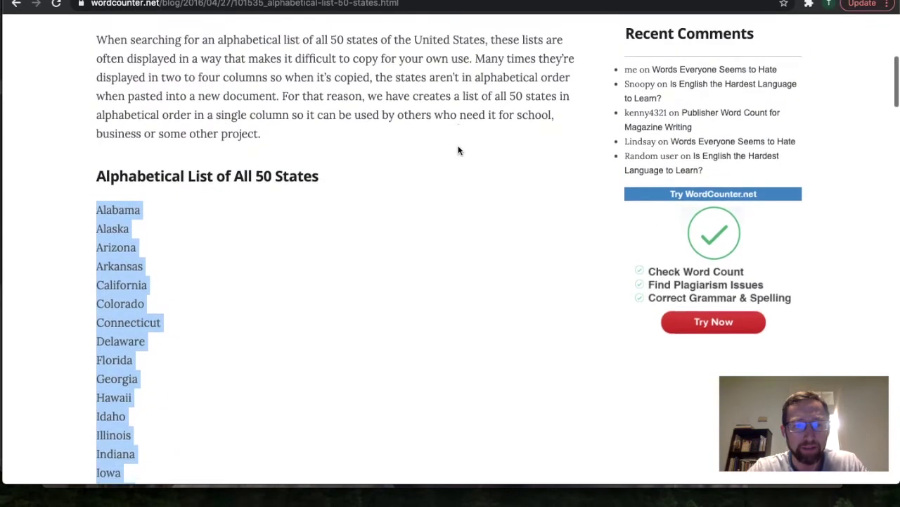
drag(97, 193, 132, 434)
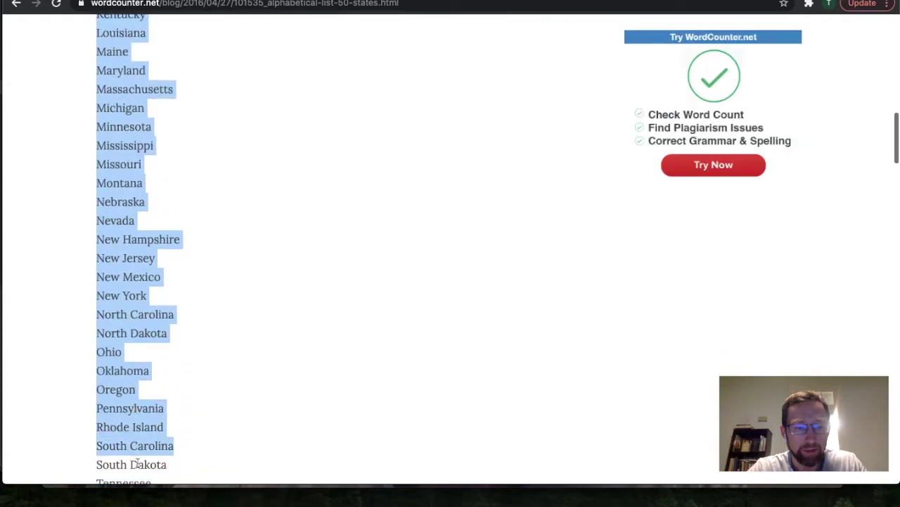
drag(132, 434, 128, 318)
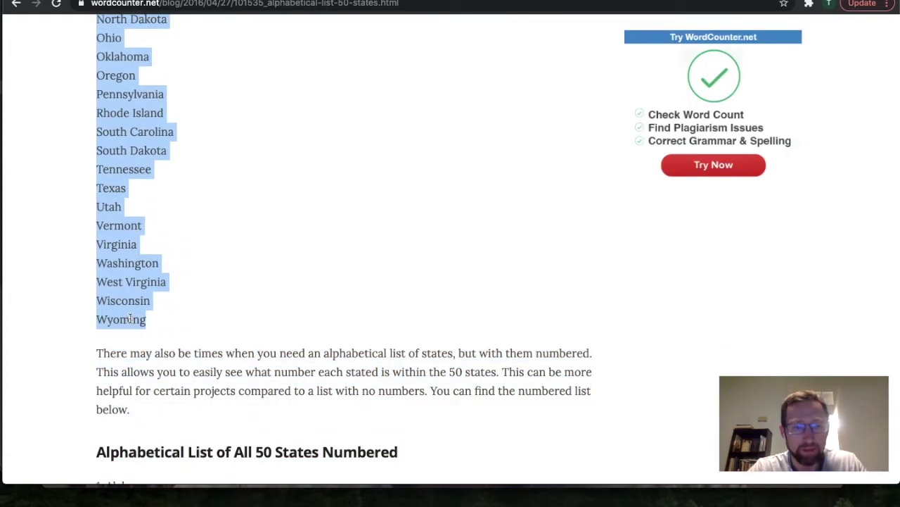
key(ctrl+Tab)
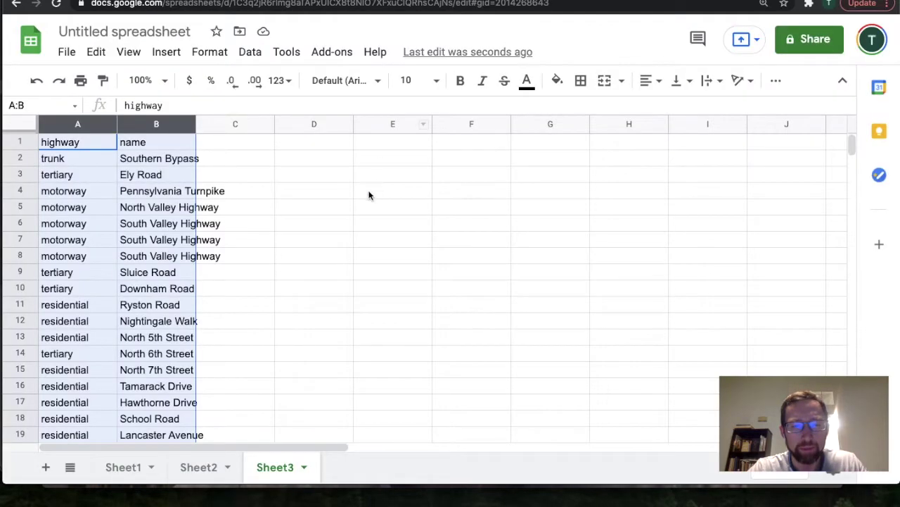
Paste the state names into E2 as values only
click(394, 161)
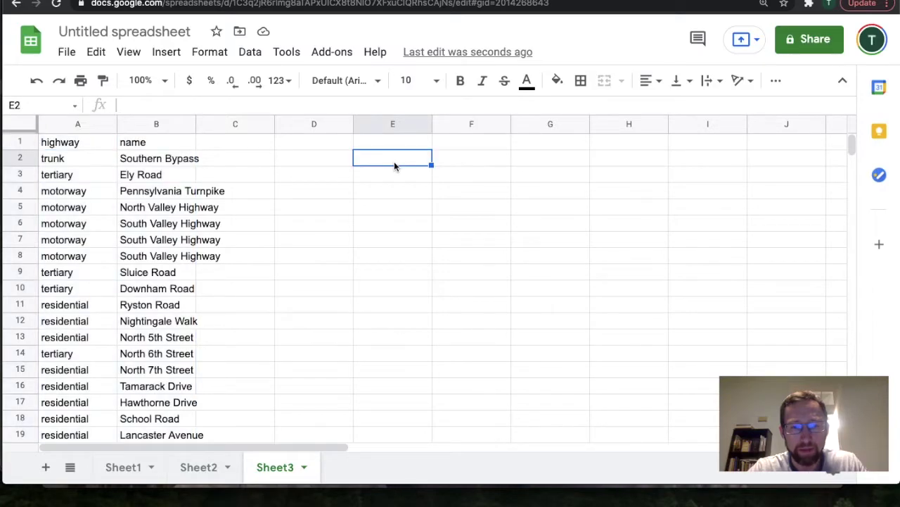
right_click(394, 161)
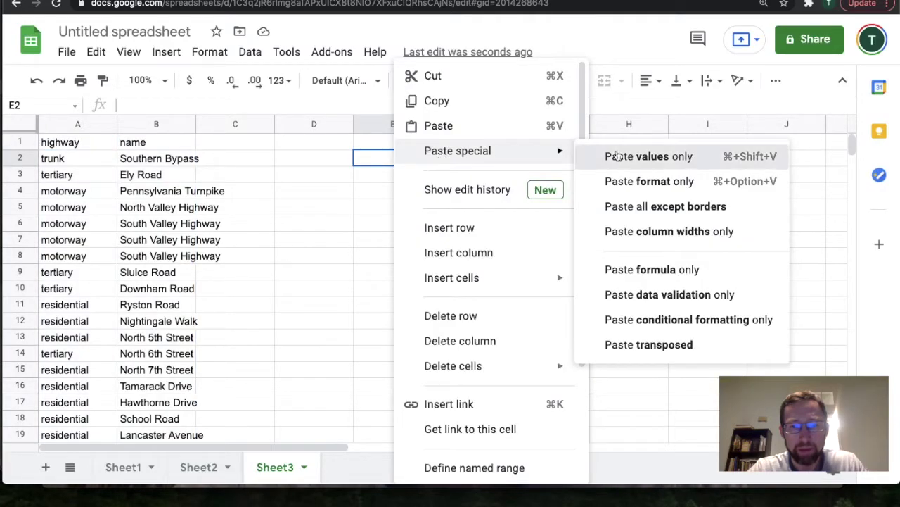
click(614, 155)
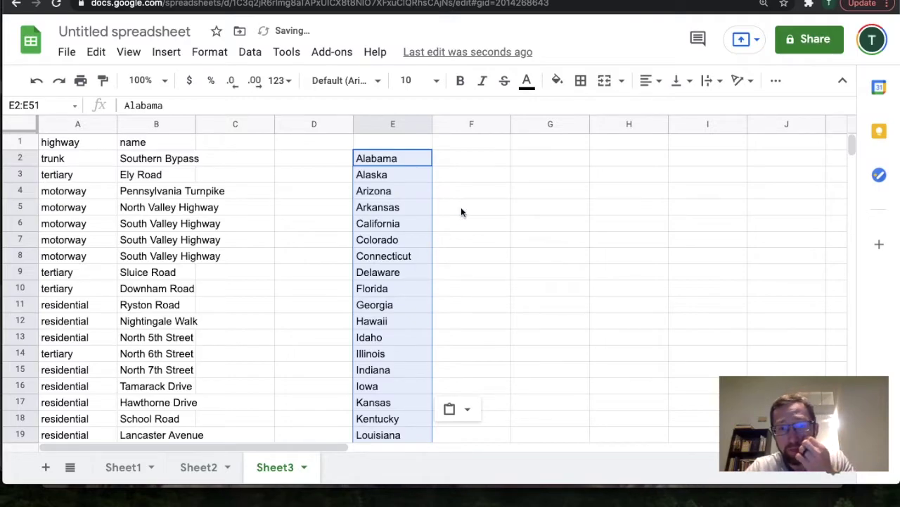
Enter =vlookup("*"&B2&"*",B:B,1,FALSE) in F2, returning Southern Bypass
click(489, 152)
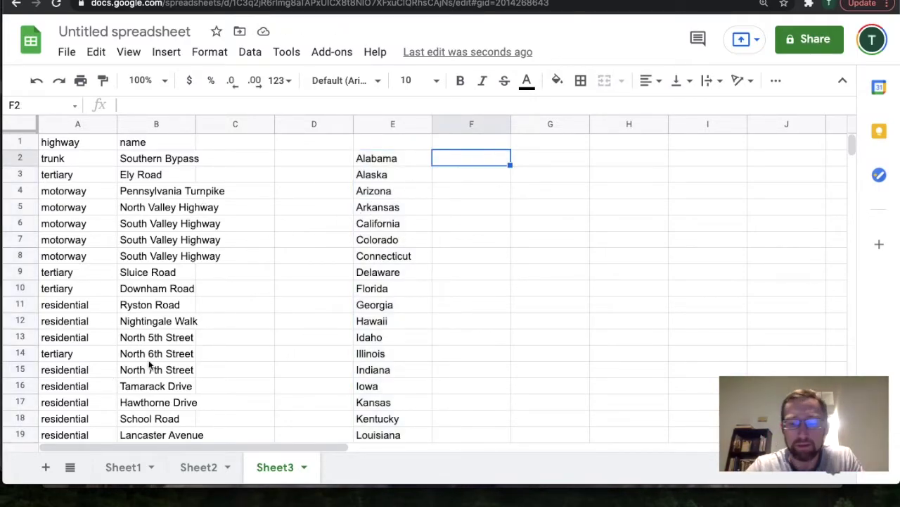
text(=vloo)
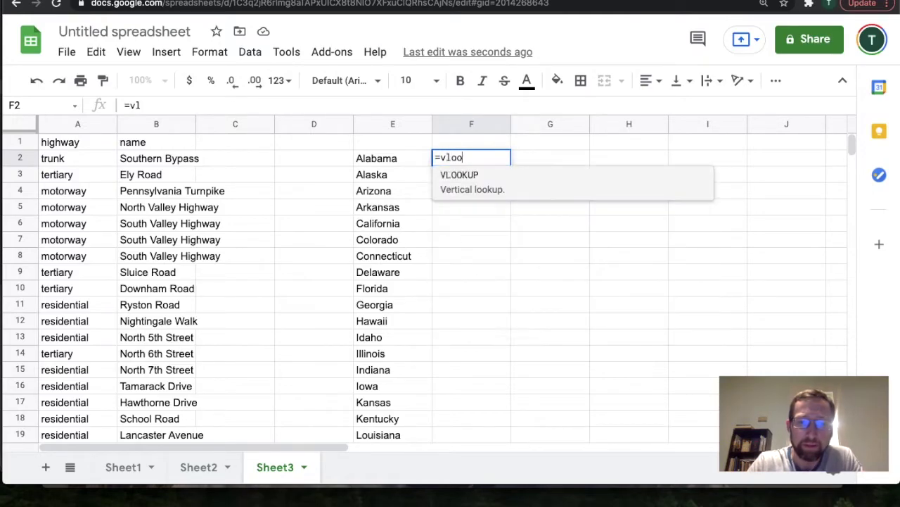
text(kup()
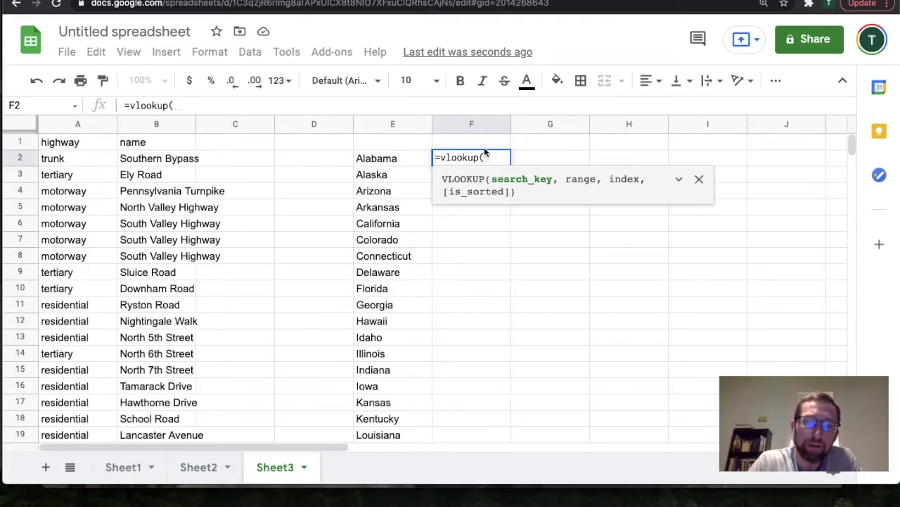
text(*)
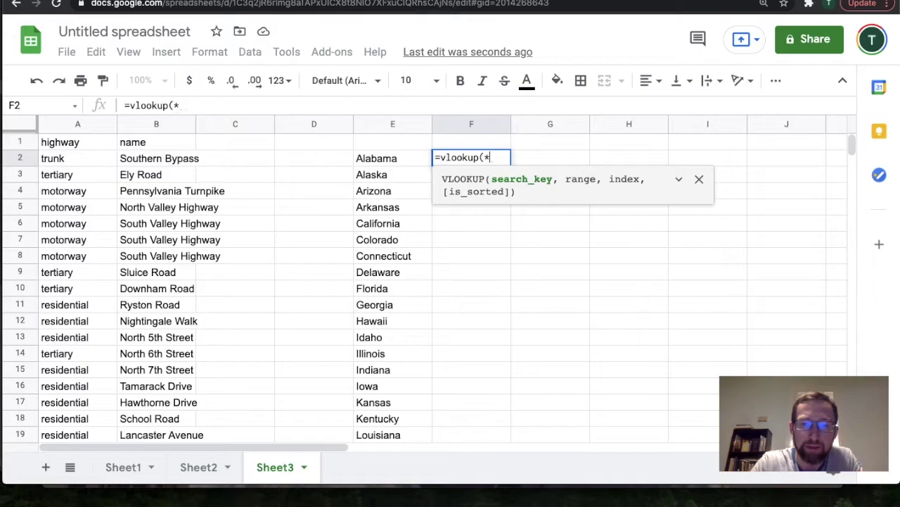
key(BackSpace)
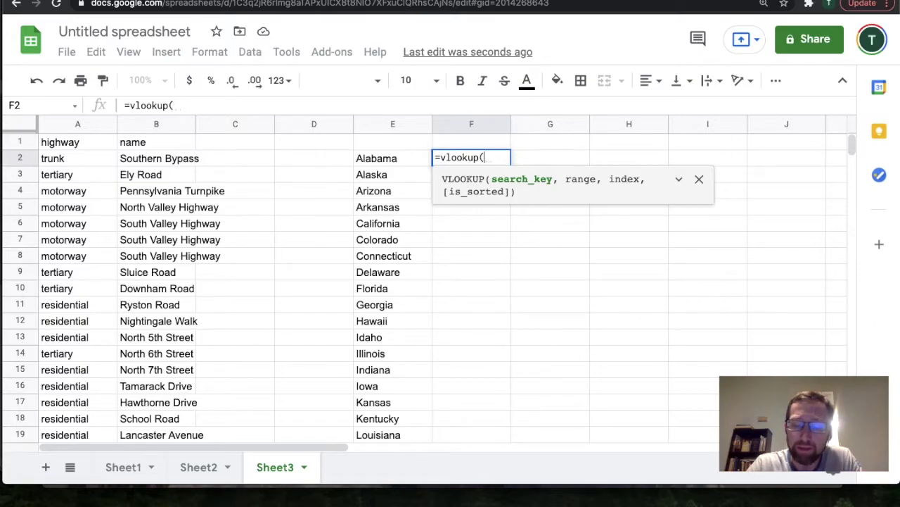
text(")
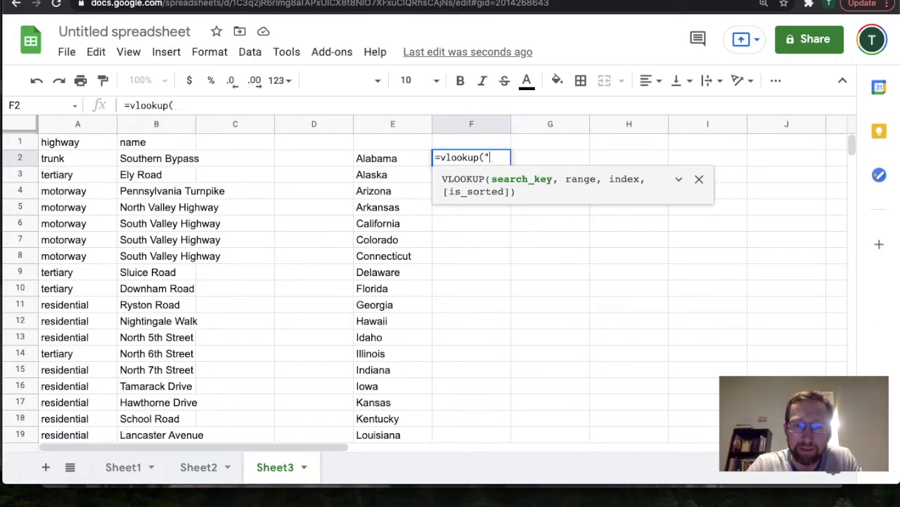
text(*")
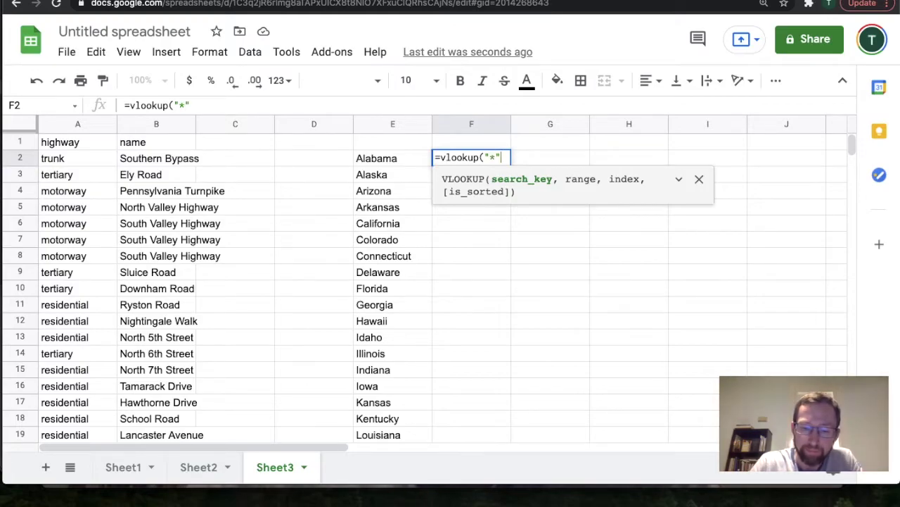
text(&)
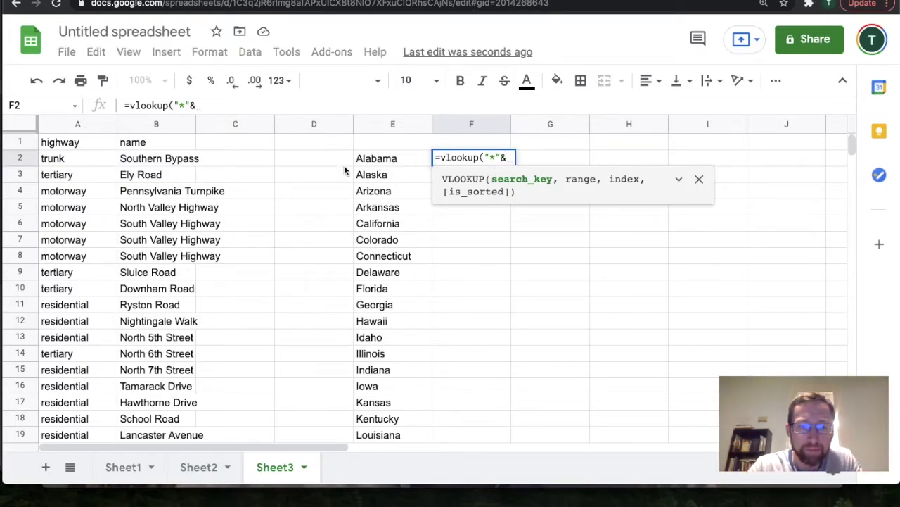
click(141, 161)
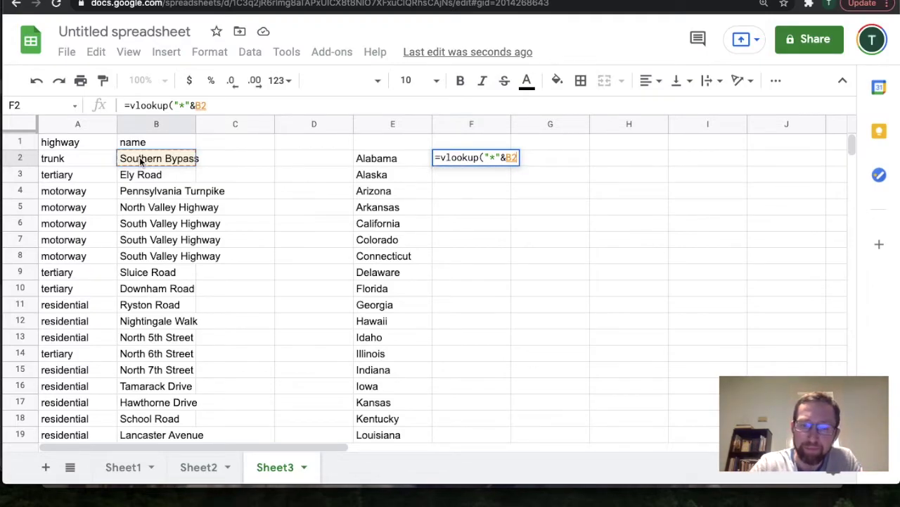
text(&"*)
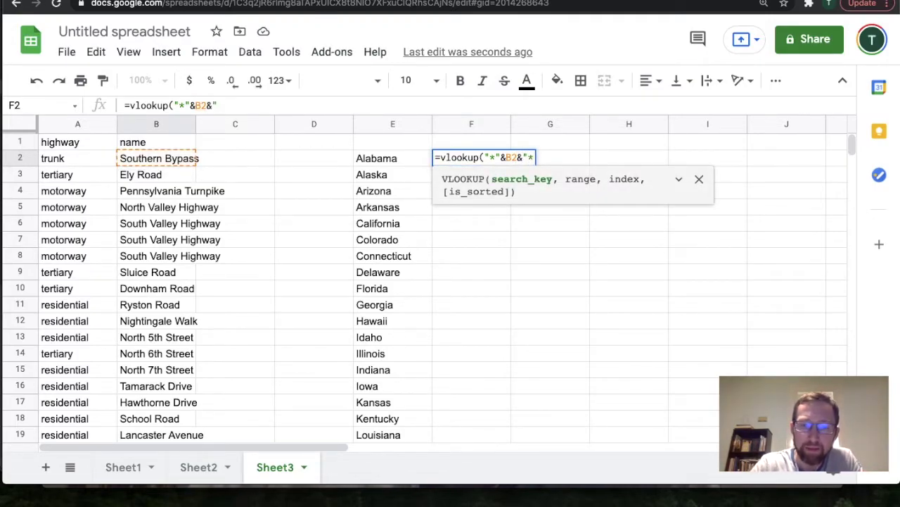
text(")
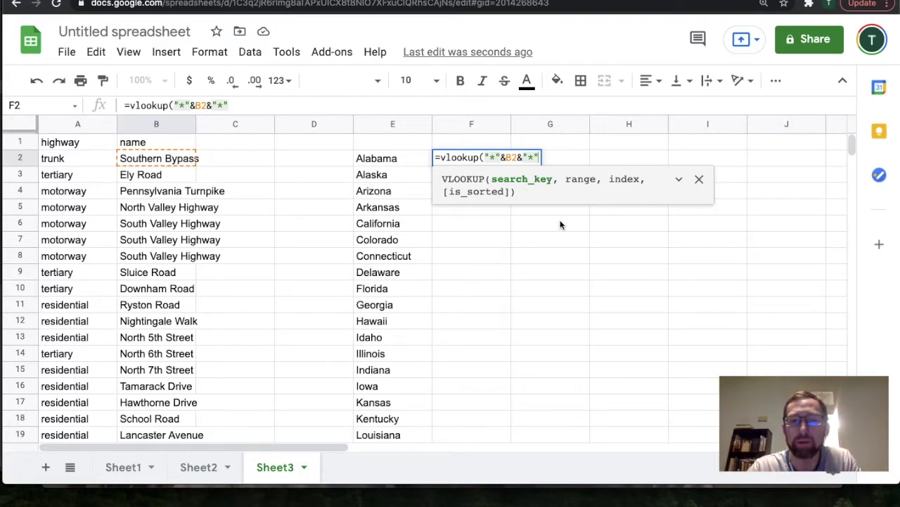
text(,)
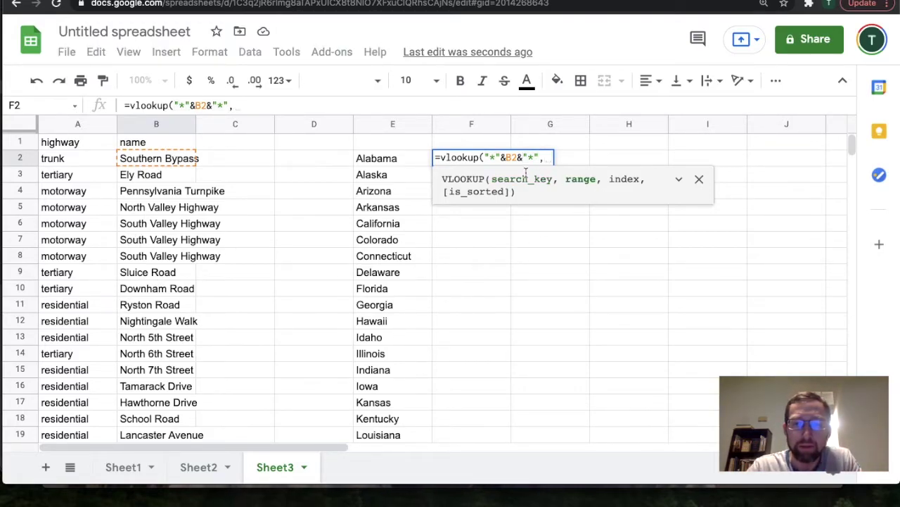
click(156, 126)
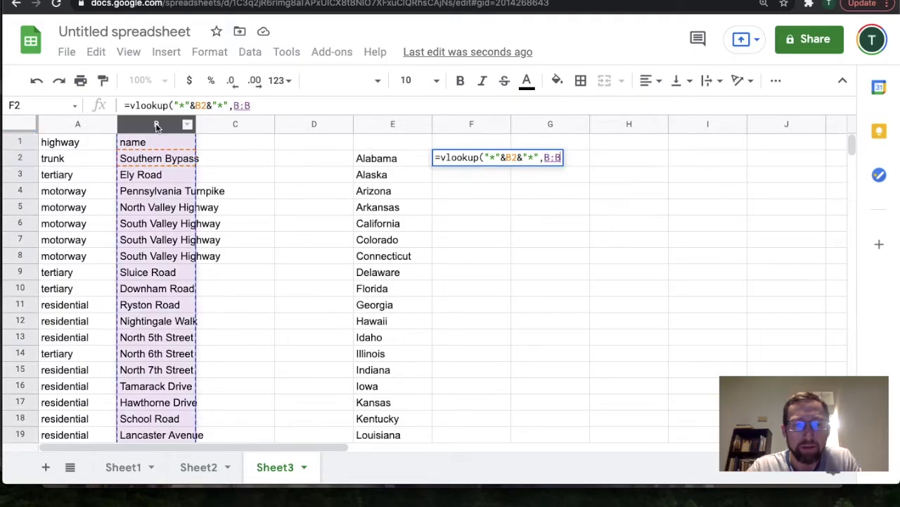
text(,)
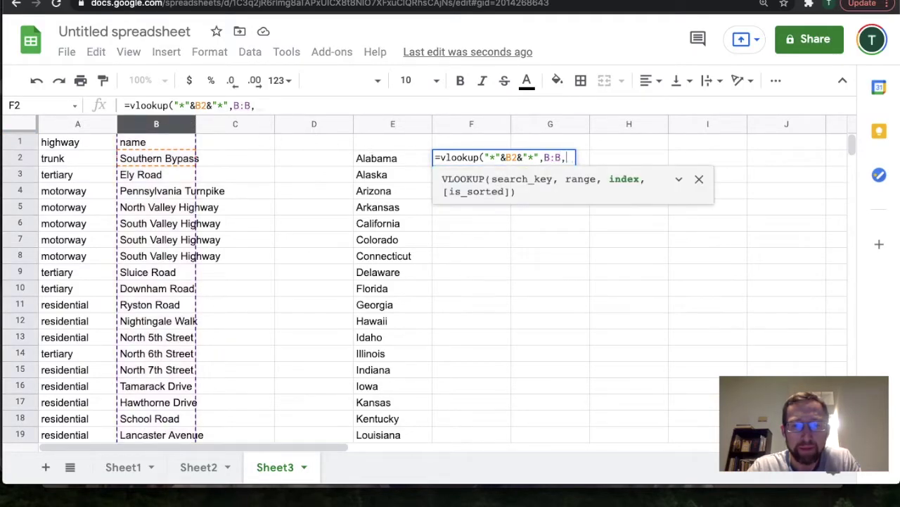
text(1)
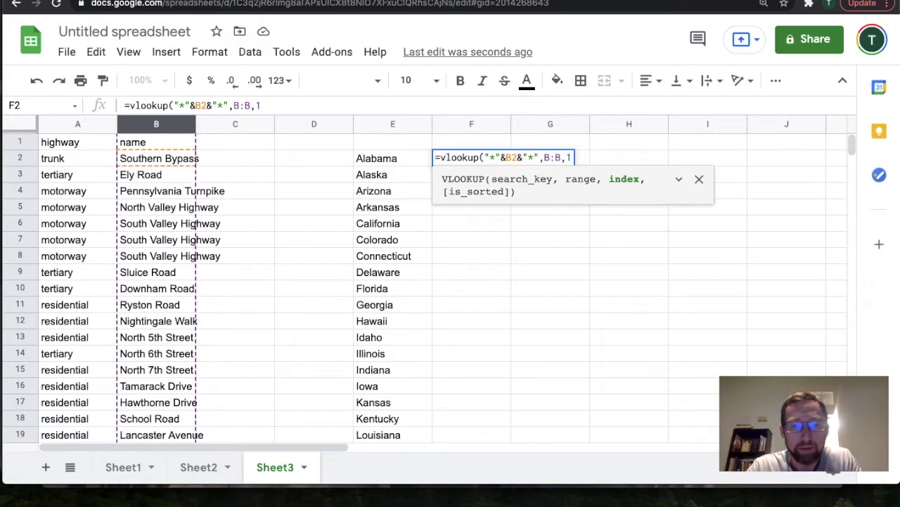
text(,)
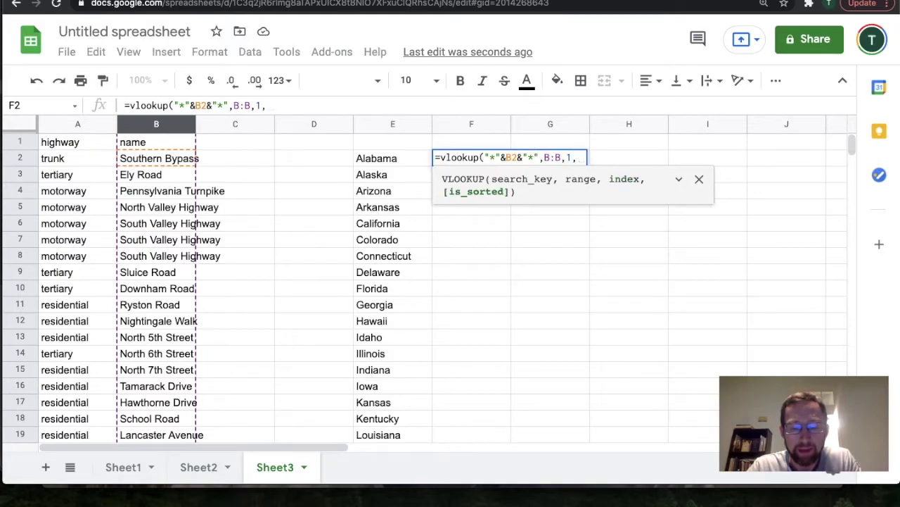
text(F)
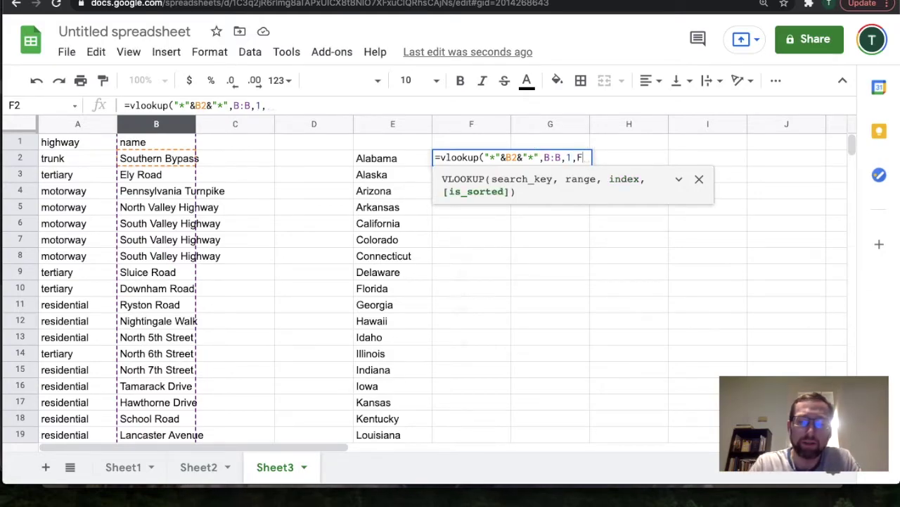
text(ALSE))
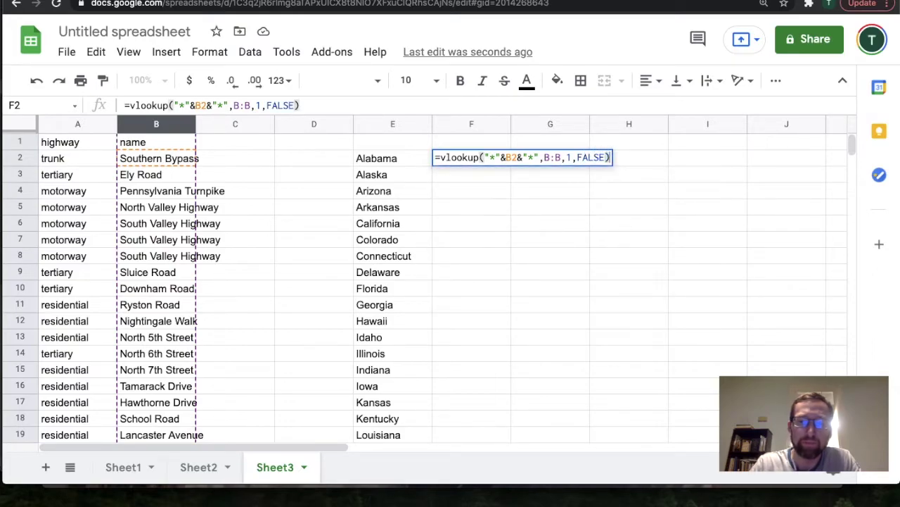
key(Return)
click(496, 158)
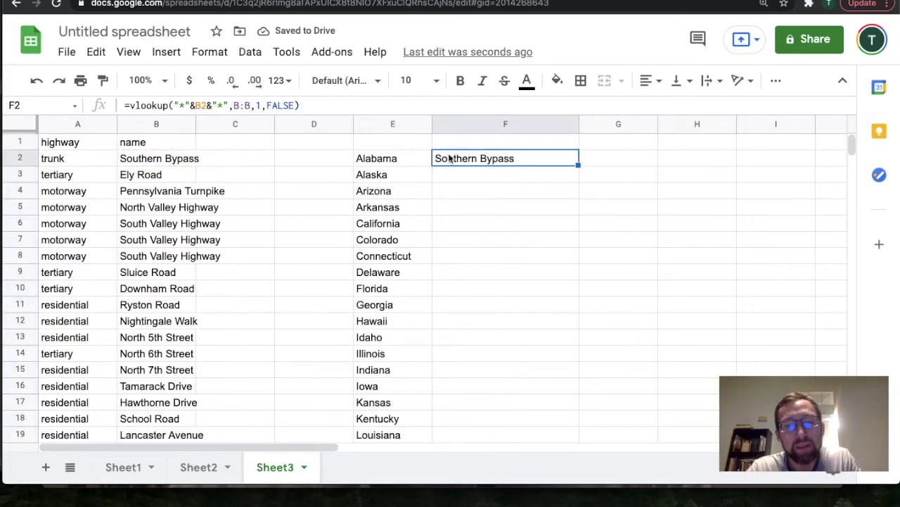
Change F2's search reference from B2 to E2 so it looks up Alabama
double_click(491, 162)
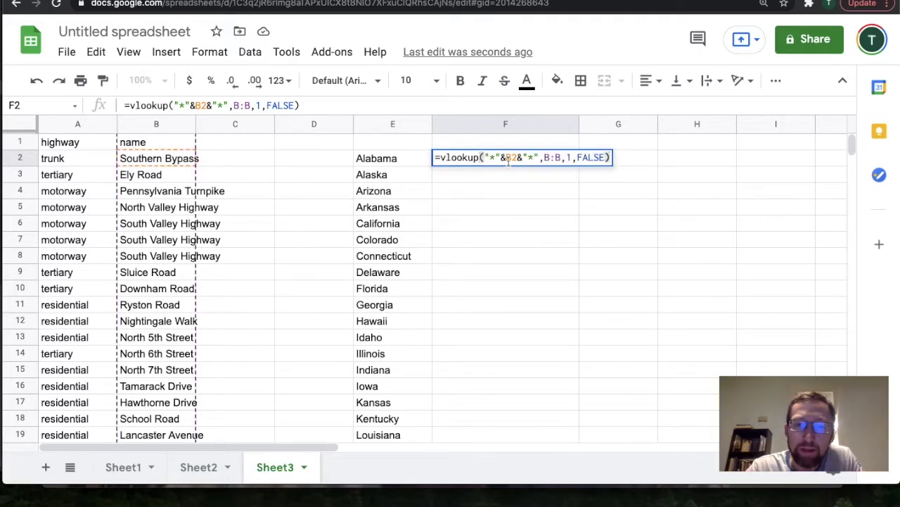
click(515, 158)
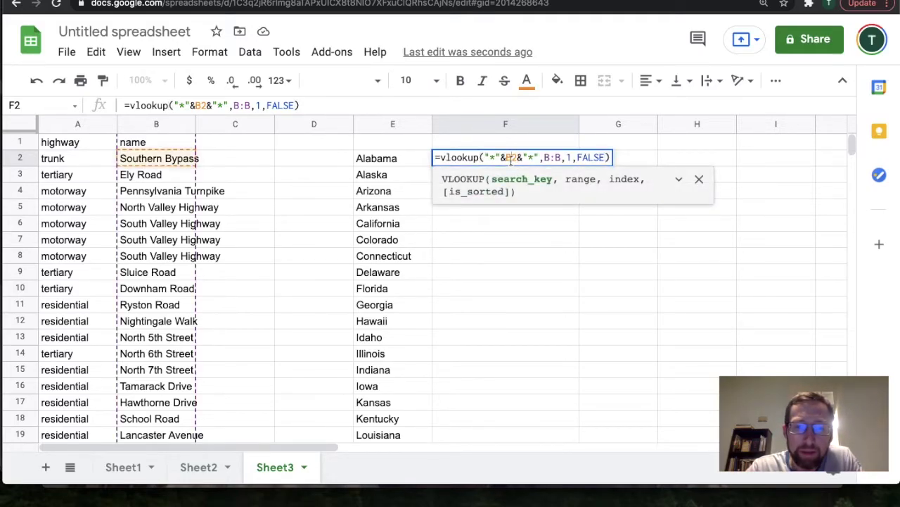
key(BackSpace)
text(E)
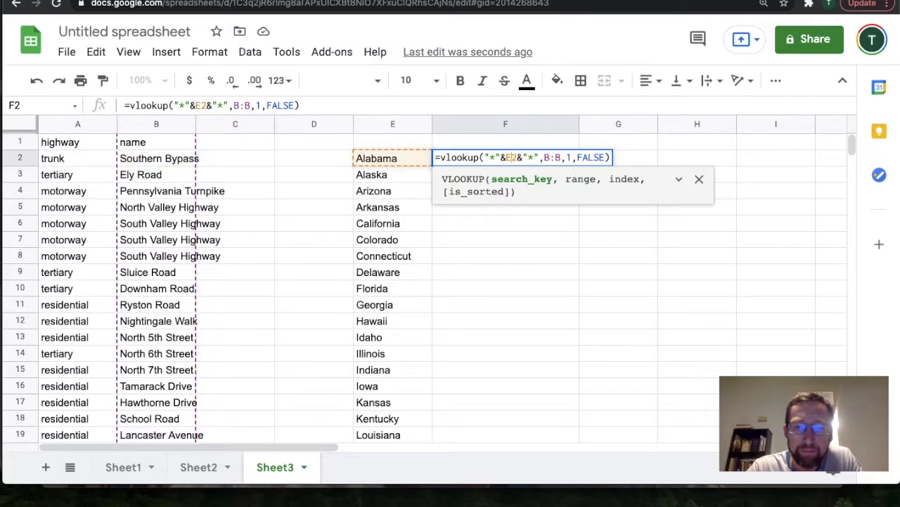
key(Return)
click(526, 162)
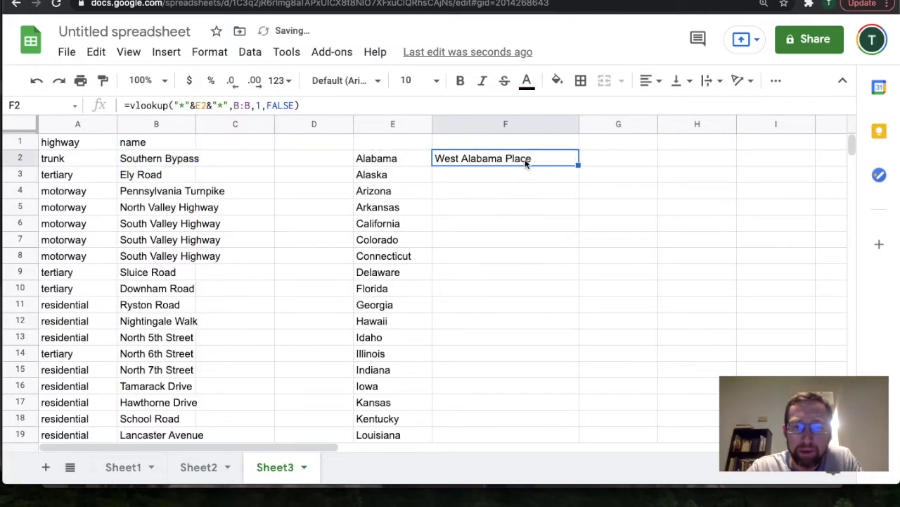
Fill the lookup down column F, giving streets like West Alabama Place or #N/A
double_click(578, 165)
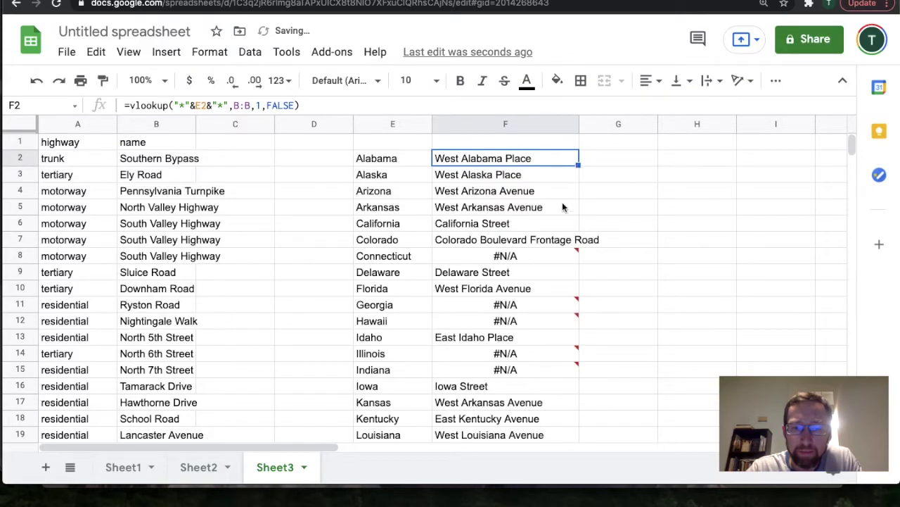
scroll(535, 274, down, 3)
scroll(535, 274, up, 2)
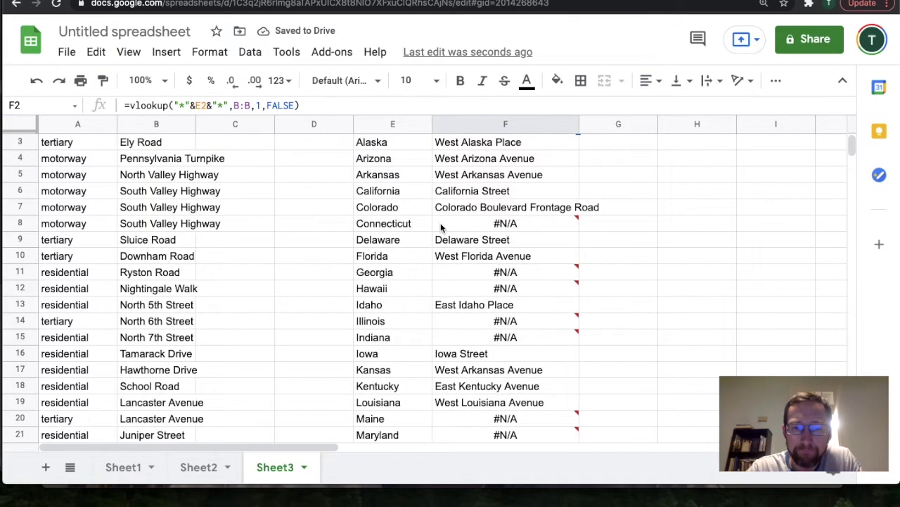
scroll(440, 222, up, 1)
click(408, 161)
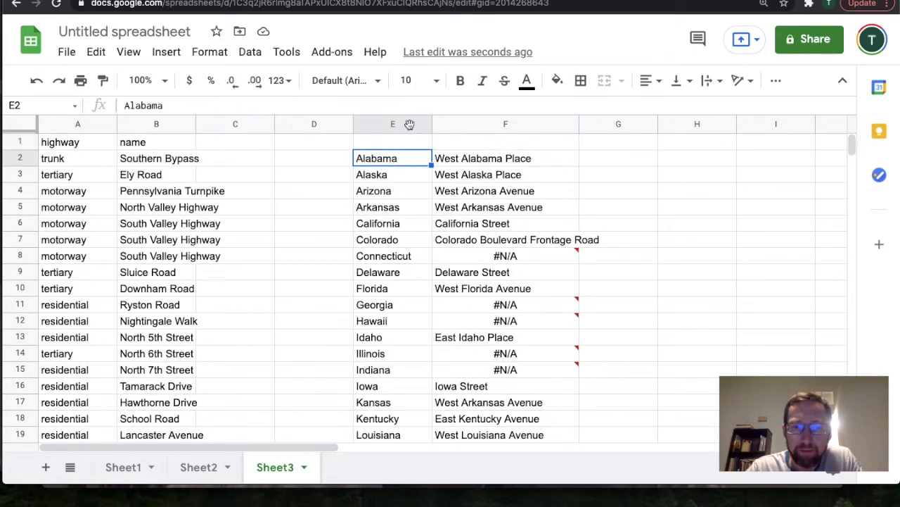
Create a filter on columns E and F
click(410, 124)
shift+click(451, 124)
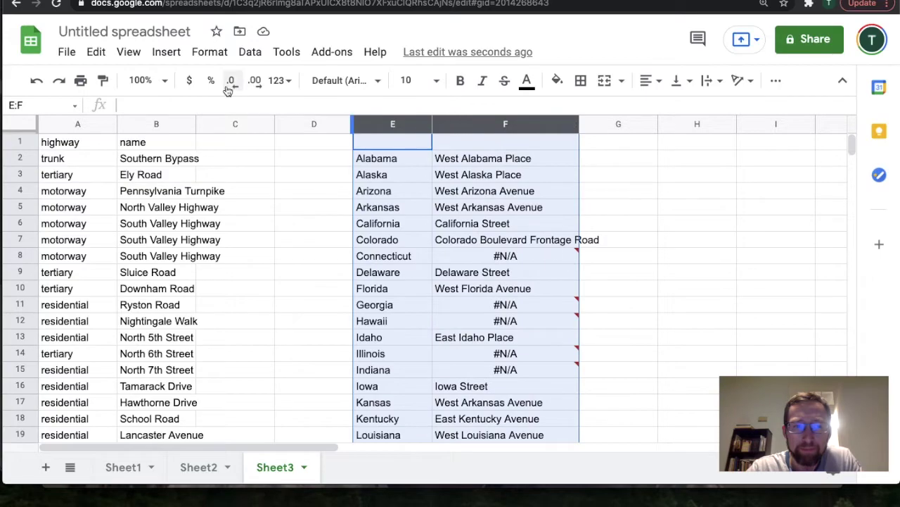
click(250, 53)
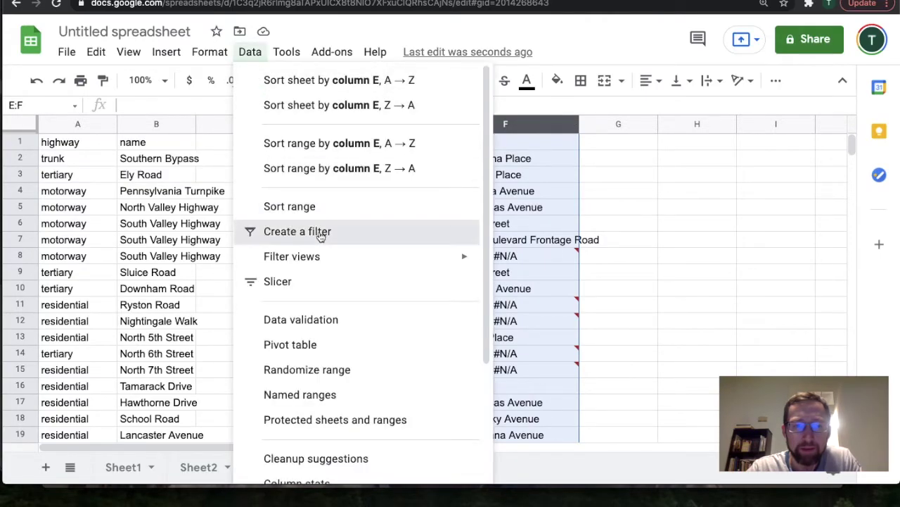
click(320, 233)
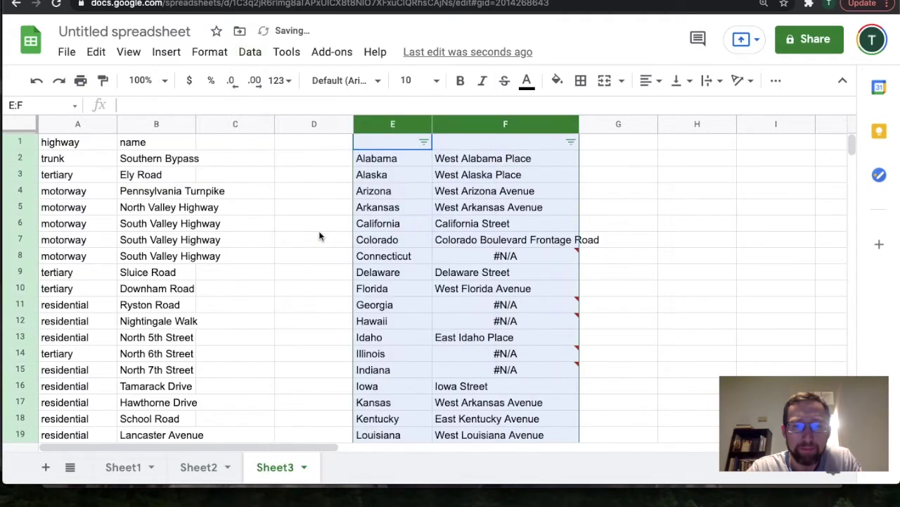
Filter column F to only #N/A rows, starting with Connecticut
click(571, 143)
click(417, 336)
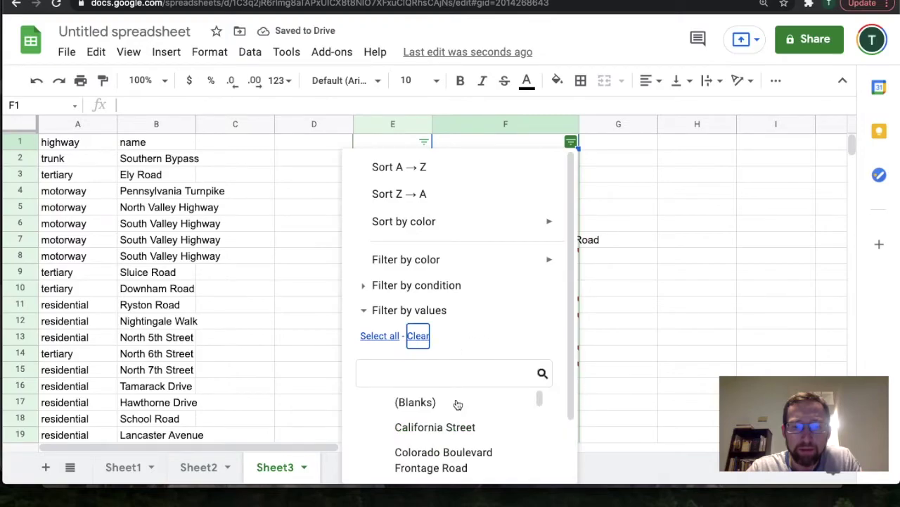
scroll(457, 405, down, 10)
scroll(459, 408, down, 5)
click(458, 407)
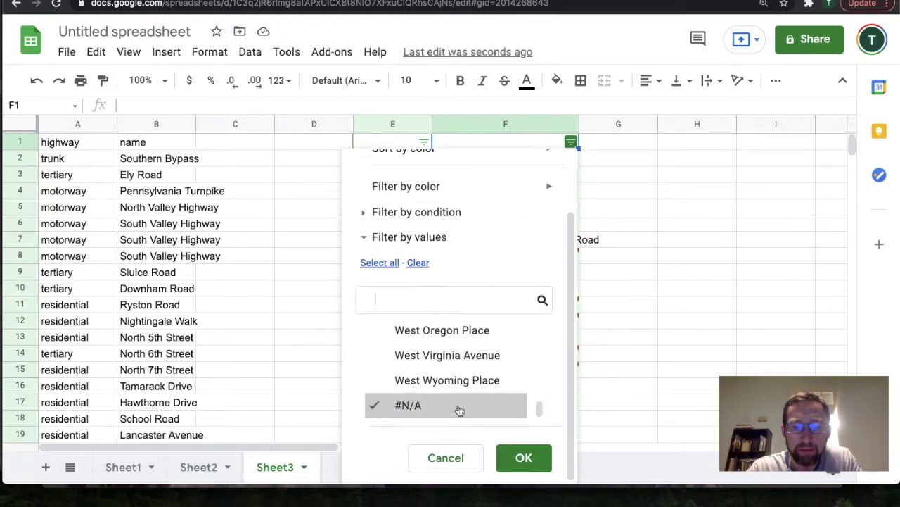
click(524, 457)
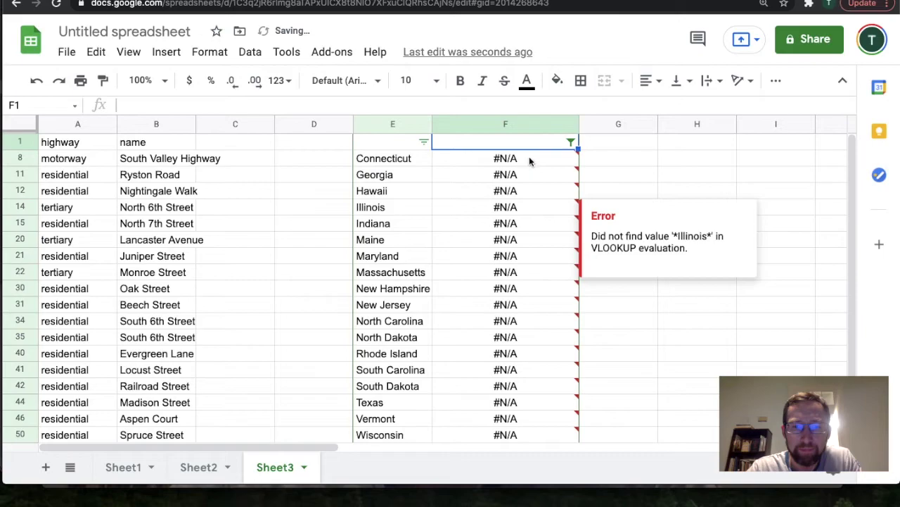
click(529, 161)
click(380, 163)
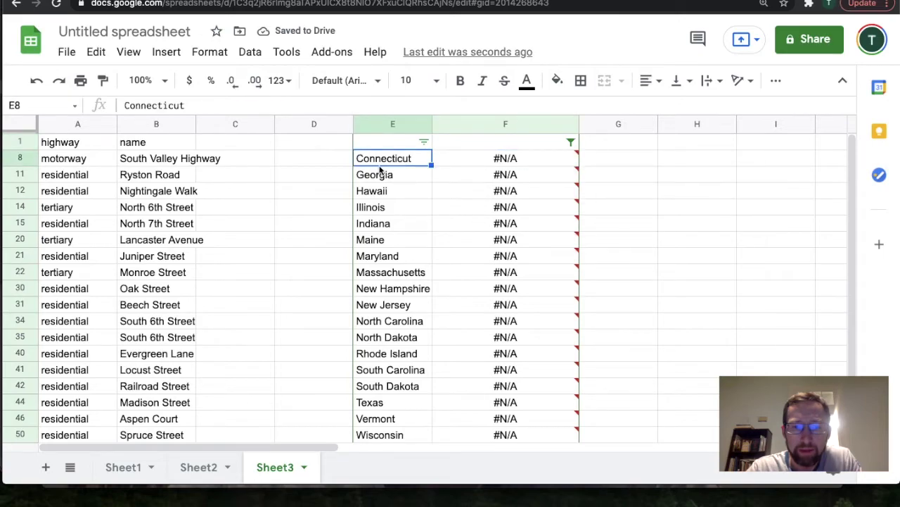
Count the 18 unmatched states and enter 50 in H11 and 18 in H12
key(ctrl+shift+Down)
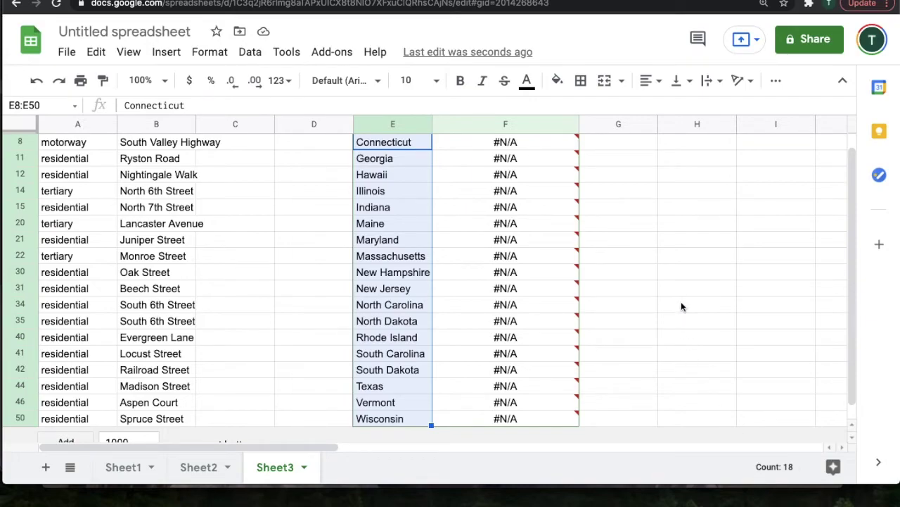
scroll(681, 301, up, 1)
click(677, 162)
click(686, 177)
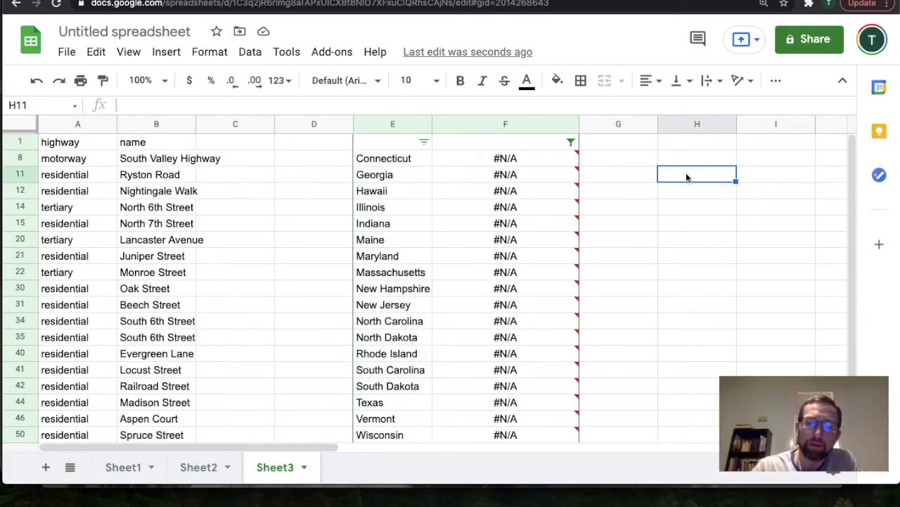
text(50)
key(Return)
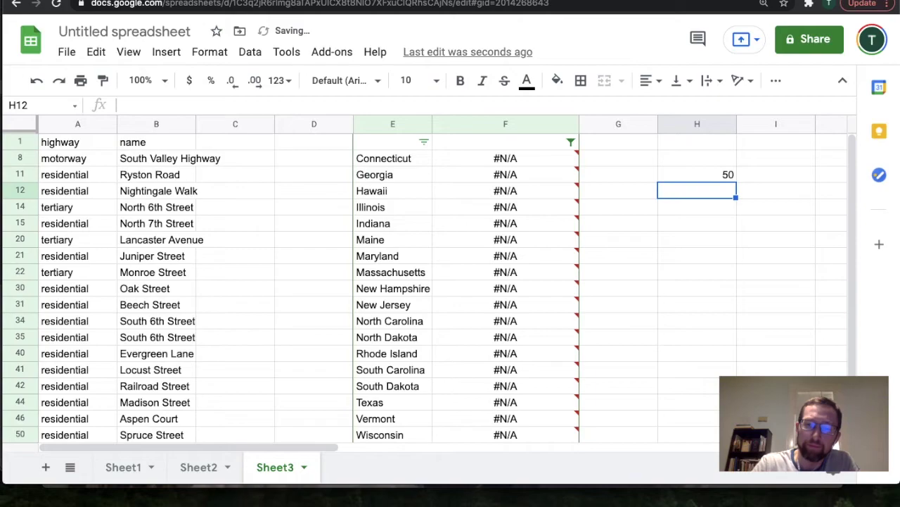
text(18)
key(Return)
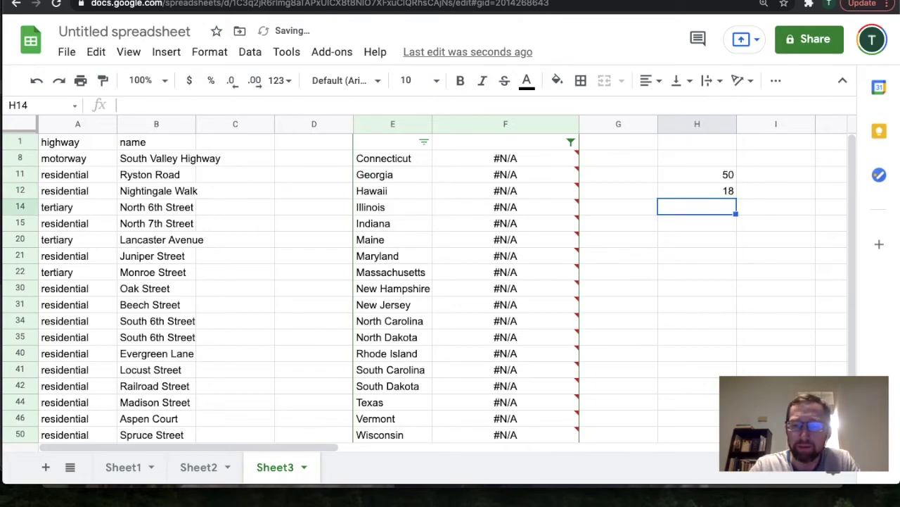
Compute the ratio =H12/H11 (0.36) in H14 and its complement =1-H14 (0.64) in H15
text(=H12)
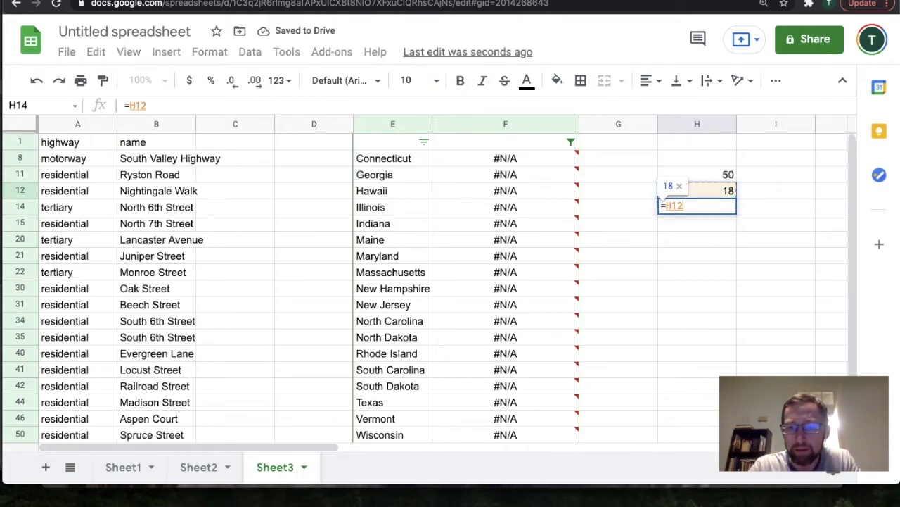
text(/)
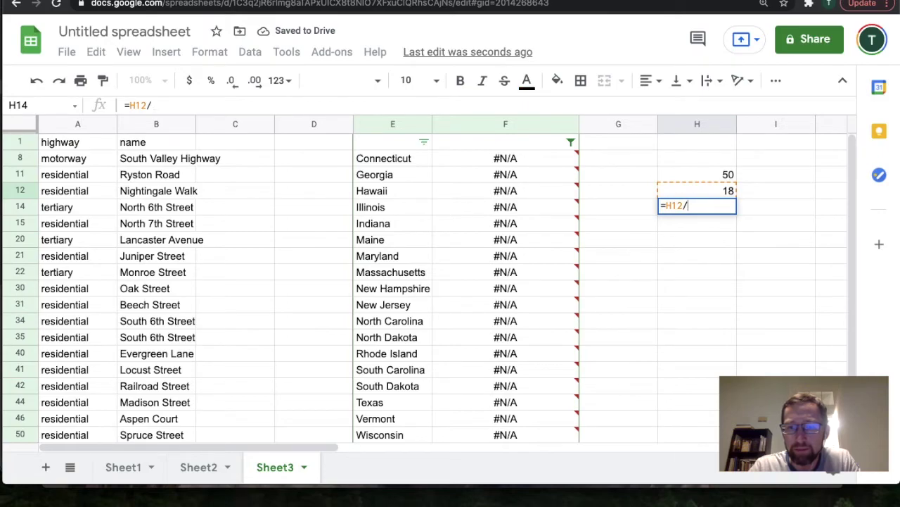
click(727, 176)
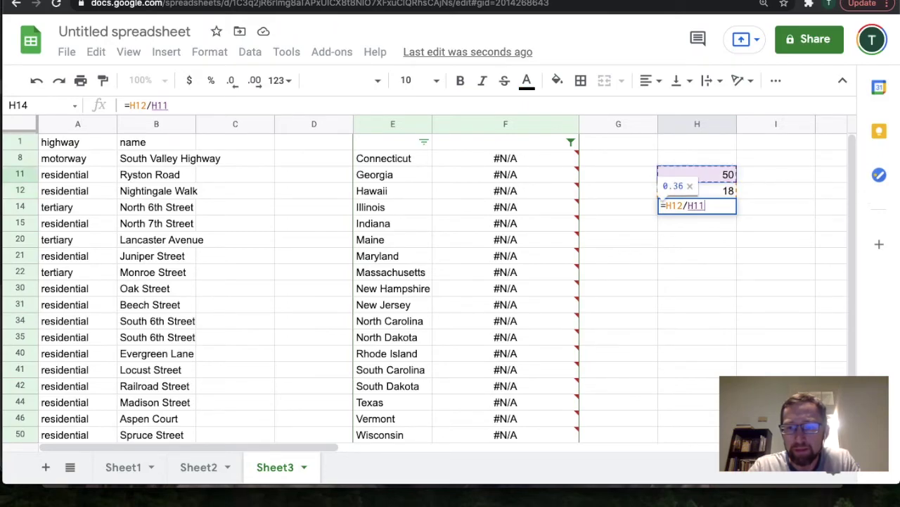
key(Return)
click(709, 209)
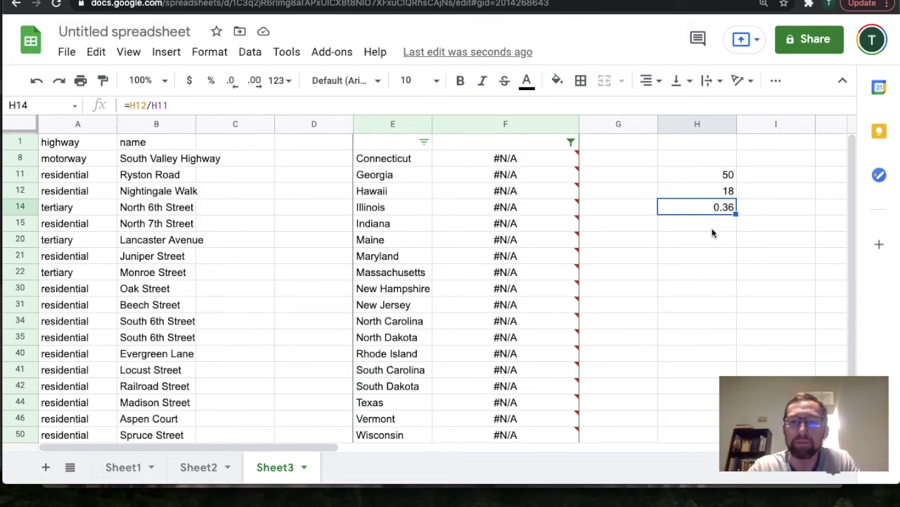
click(712, 228)
text(=)
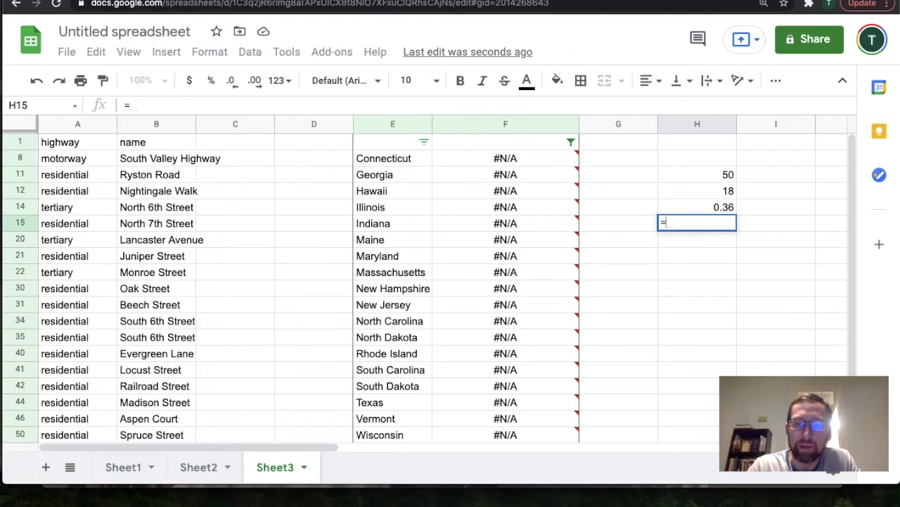
text(1-H14)
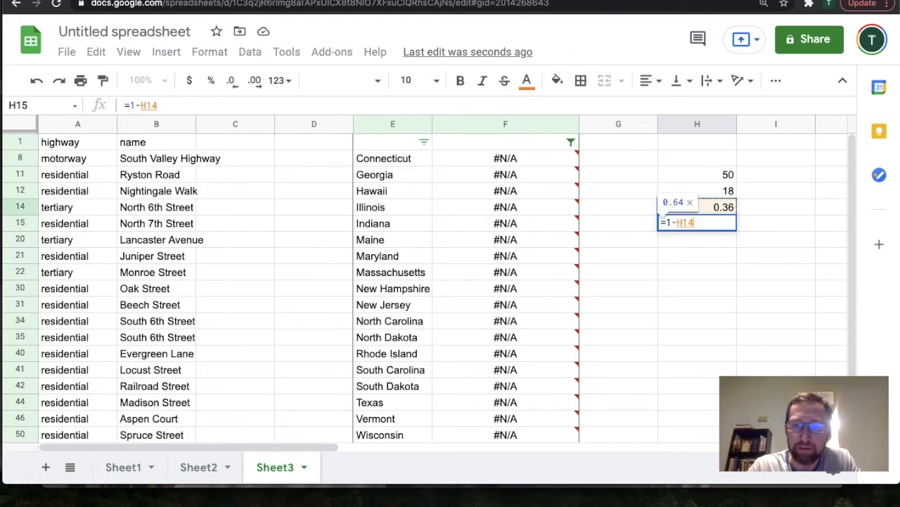
key(Return)
click(729, 225)
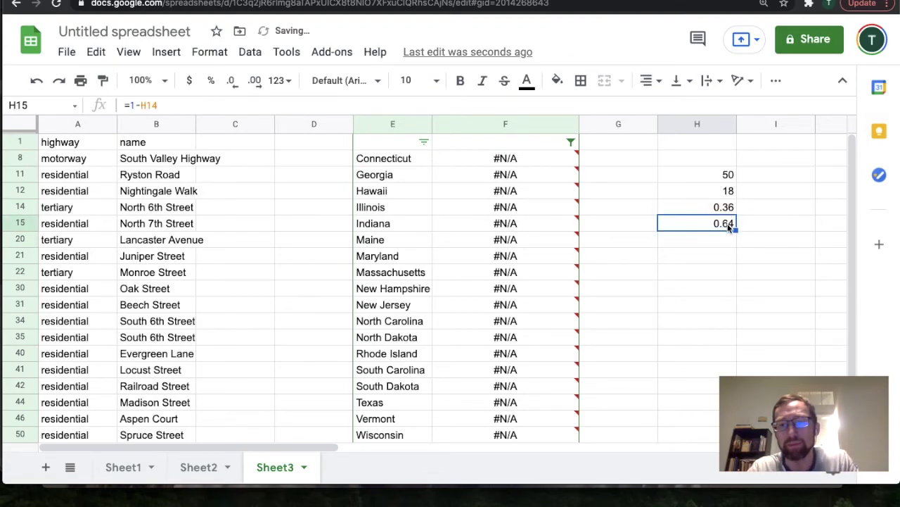